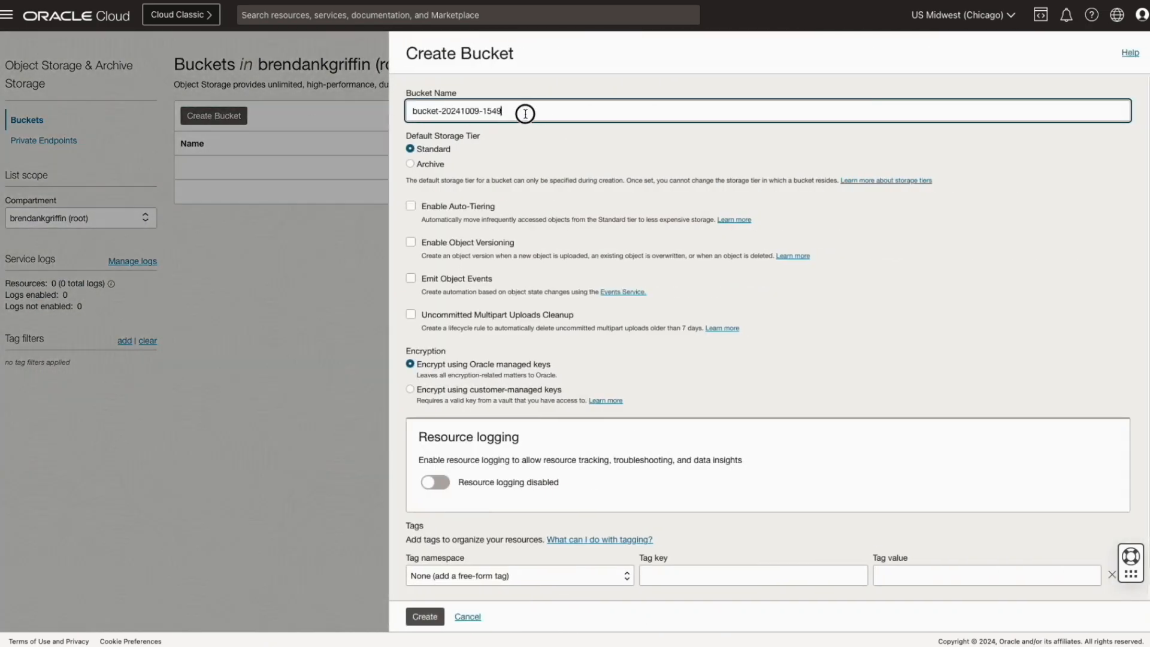
Create a storage bucket named TransportData with the default Standard storage tier.
triple_click(531, 110)
type("TransportData")
left_click(422, 616)
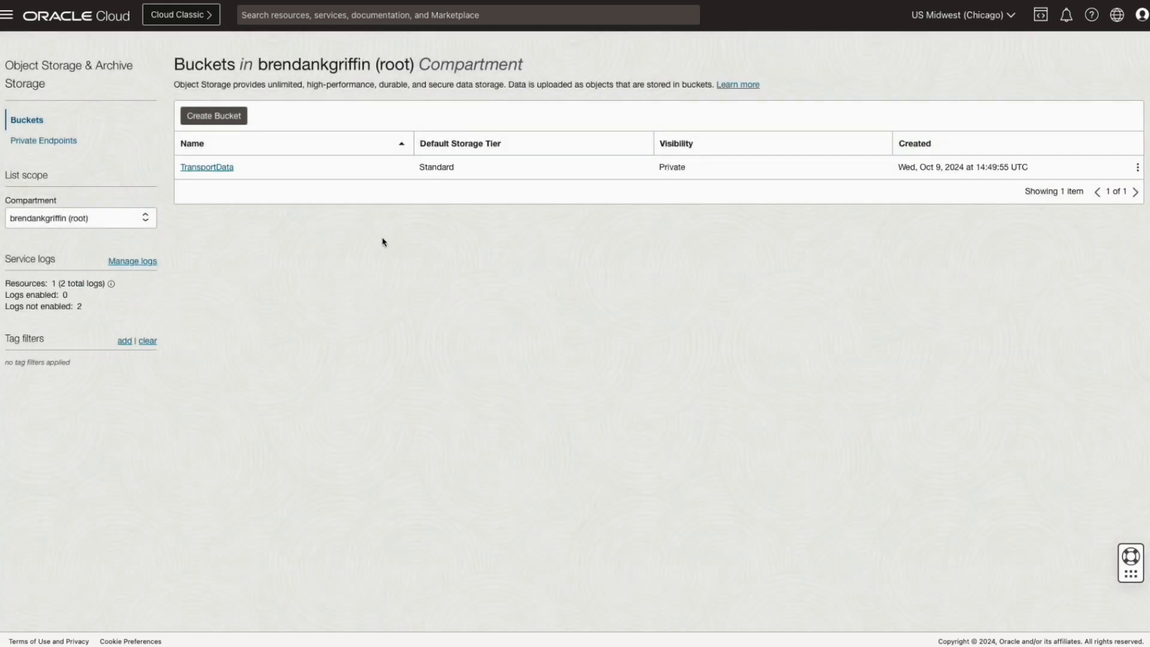
Upload the five transport PDFs, including governance.pdf and mayors-transport-strategy-2018.pdf, to the TransportData bucket.
left_click(198, 169)
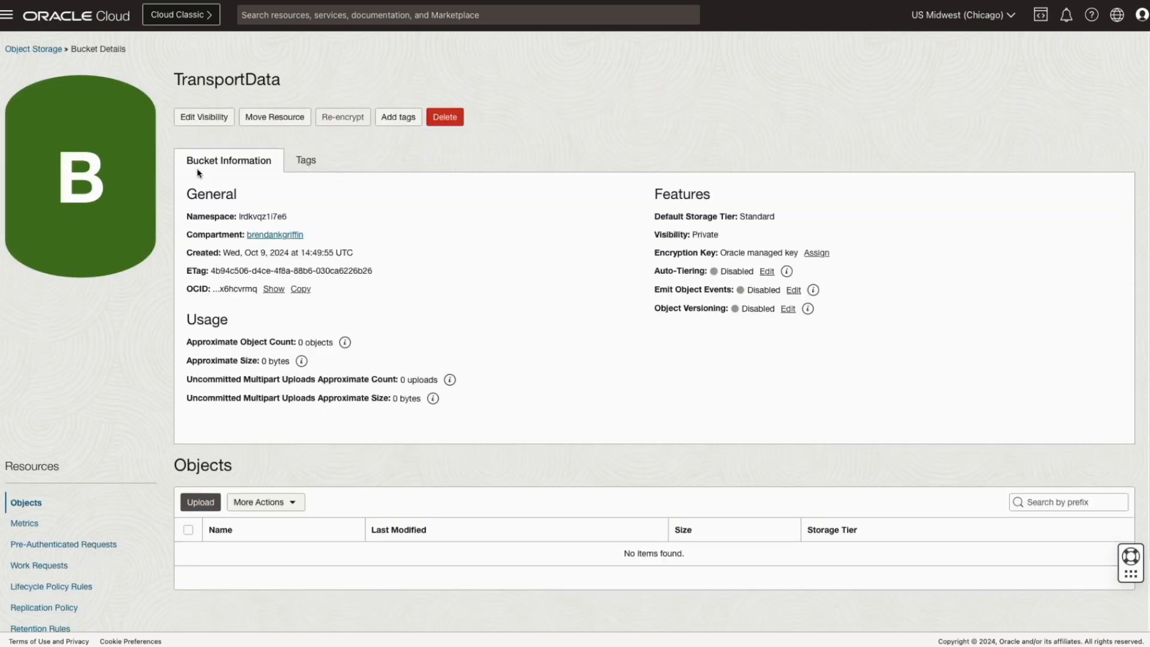
left_click(200, 502)
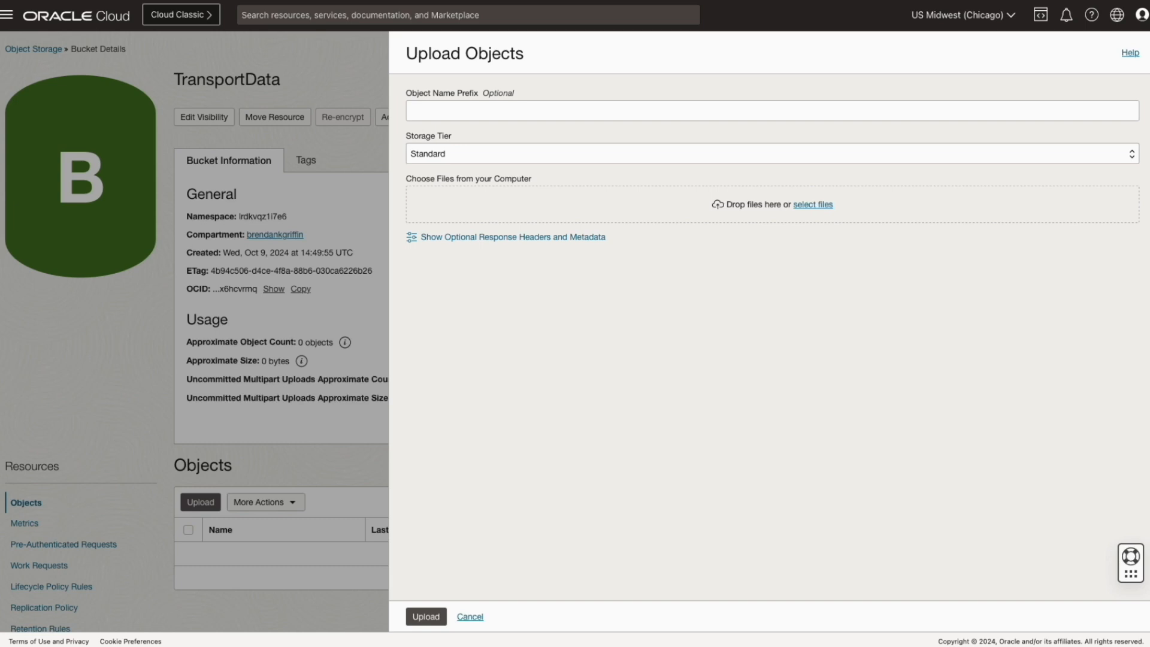
left_click_drag(274, 164, 667, 205)
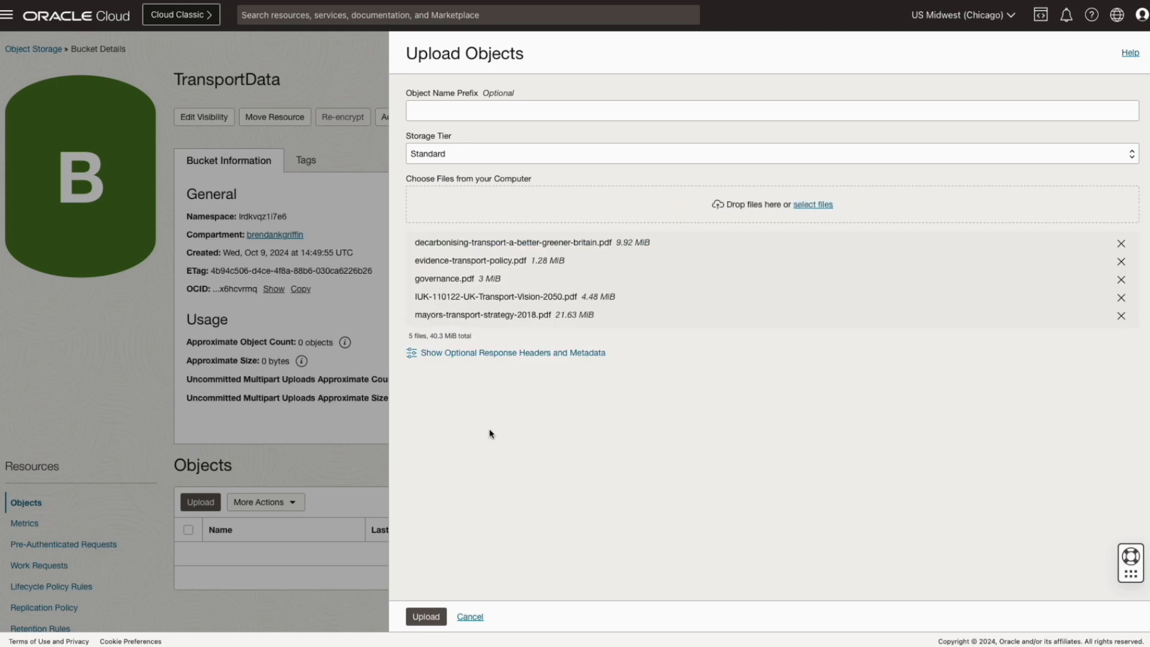
left_click(424, 616)
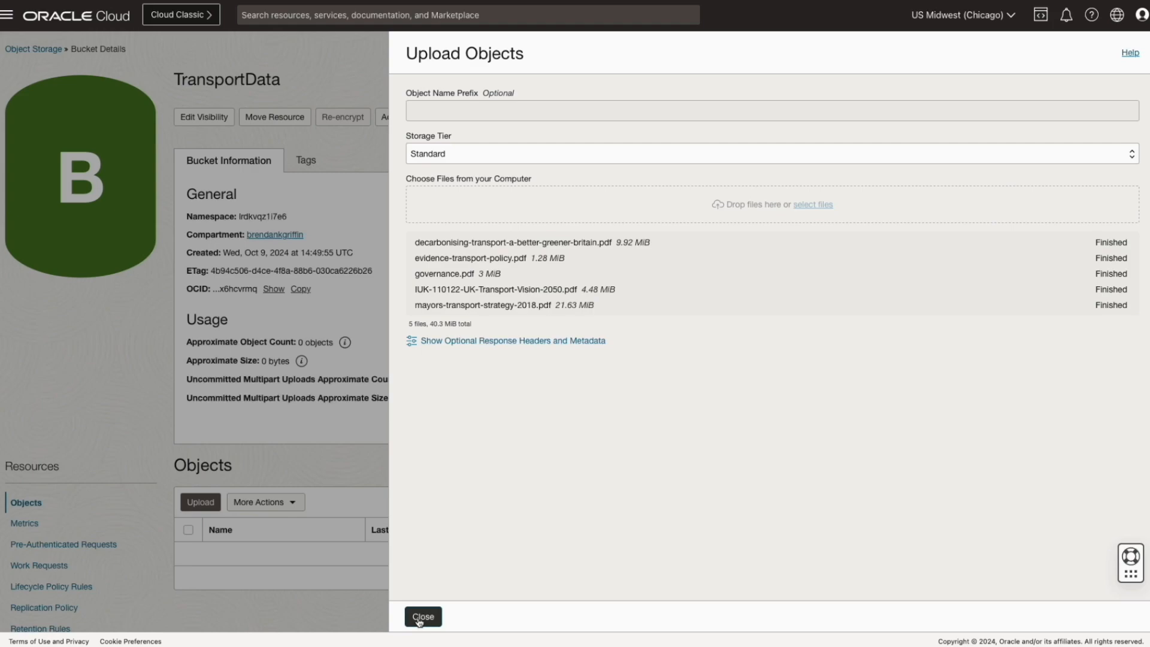
left_click(422, 617)
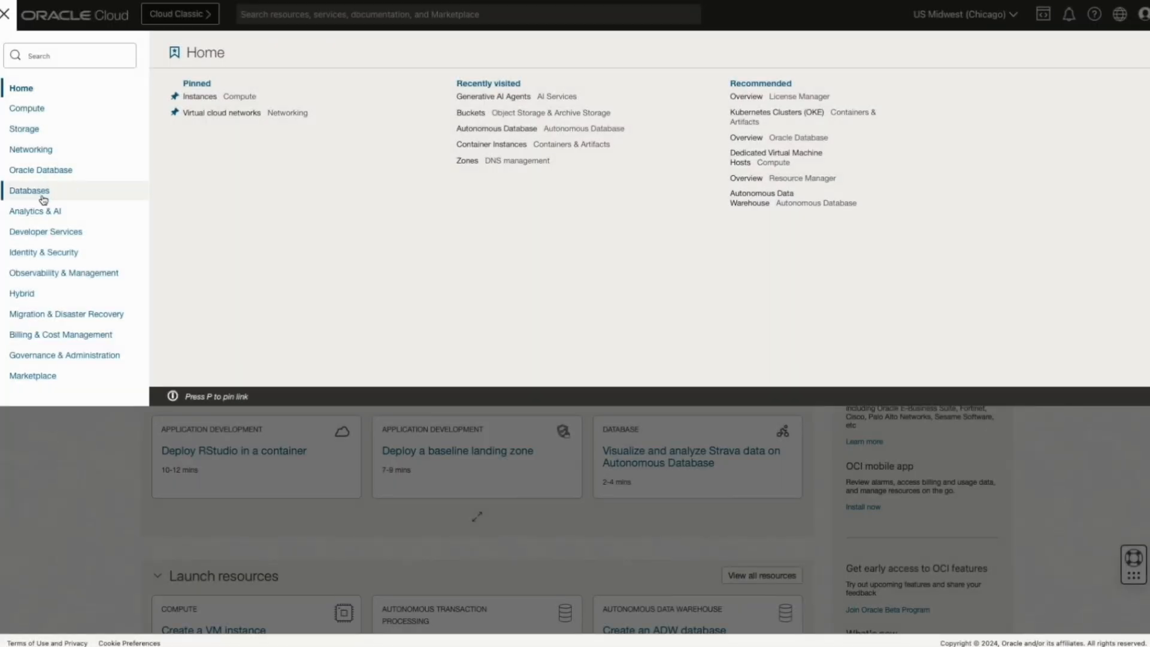
Start a new Generative AI Agents knowledge base named Transport KB, using Object storage as the data store type with hybrid search enabled.
left_click(45, 212)
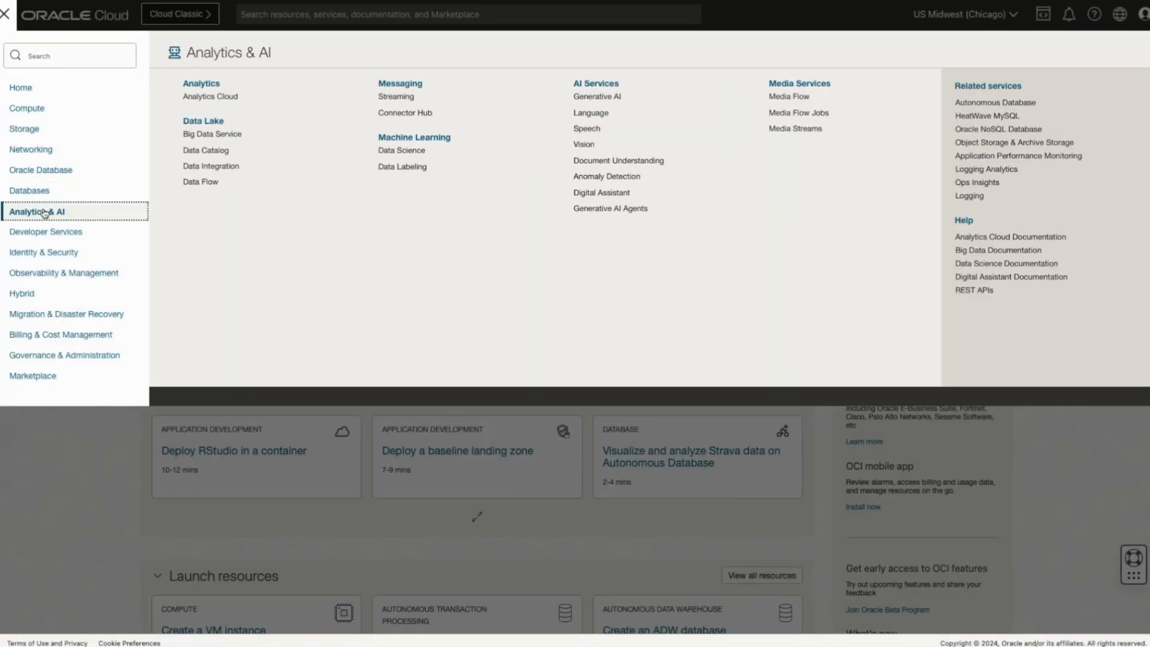
left_click(607, 209)
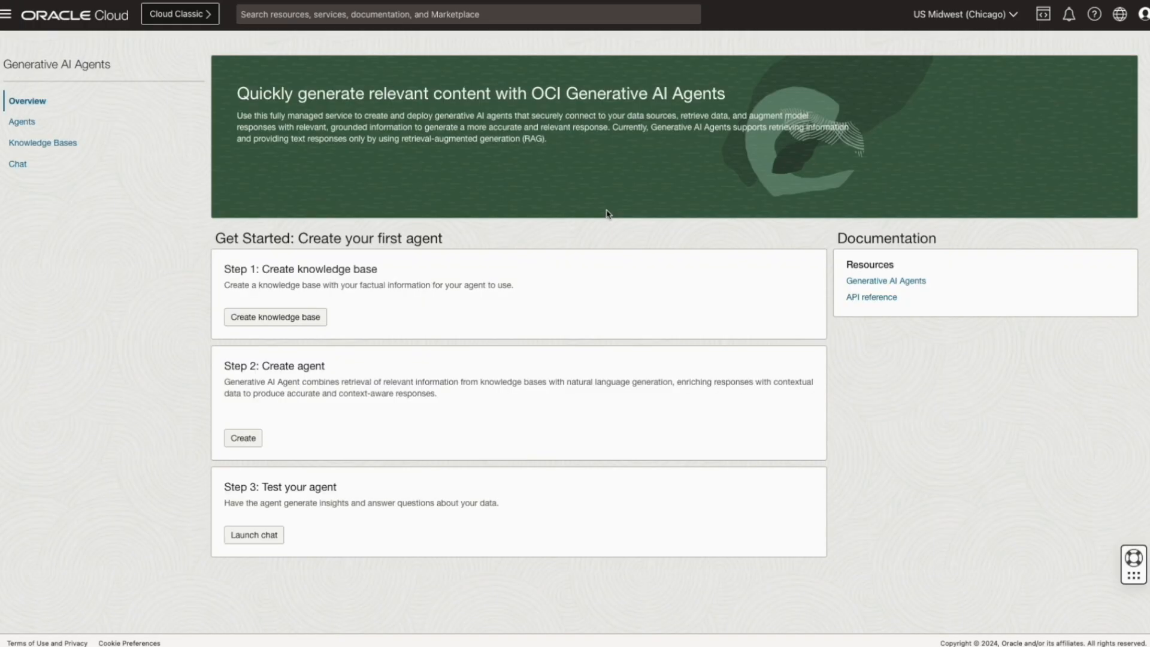
left_click(267, 325)
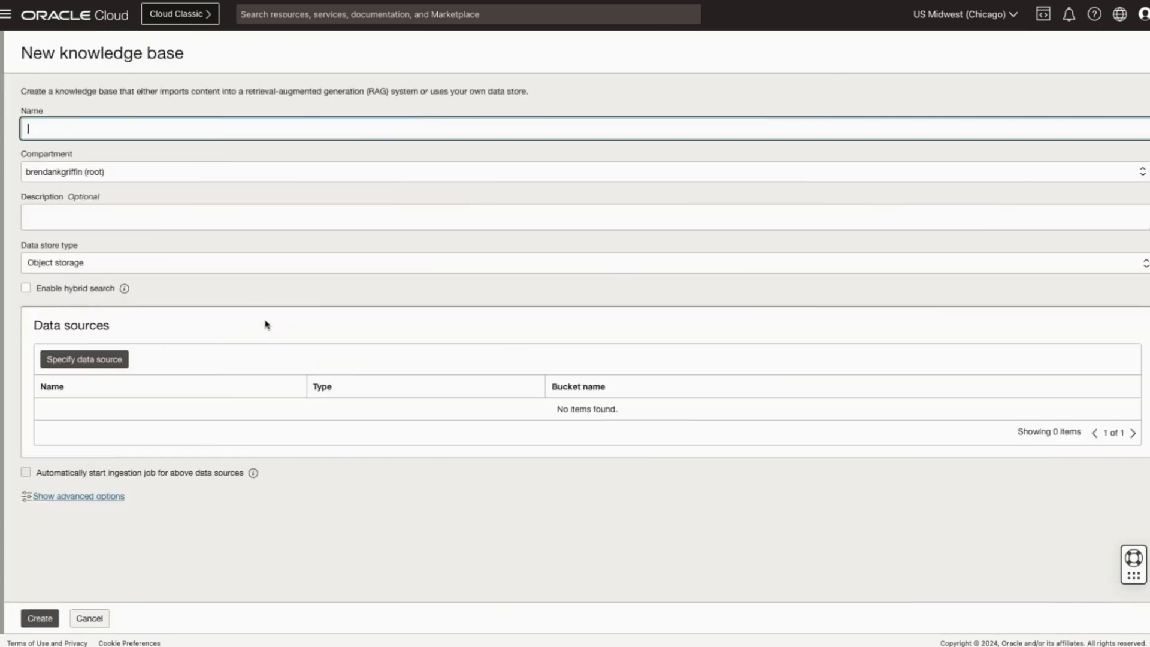
type("T")
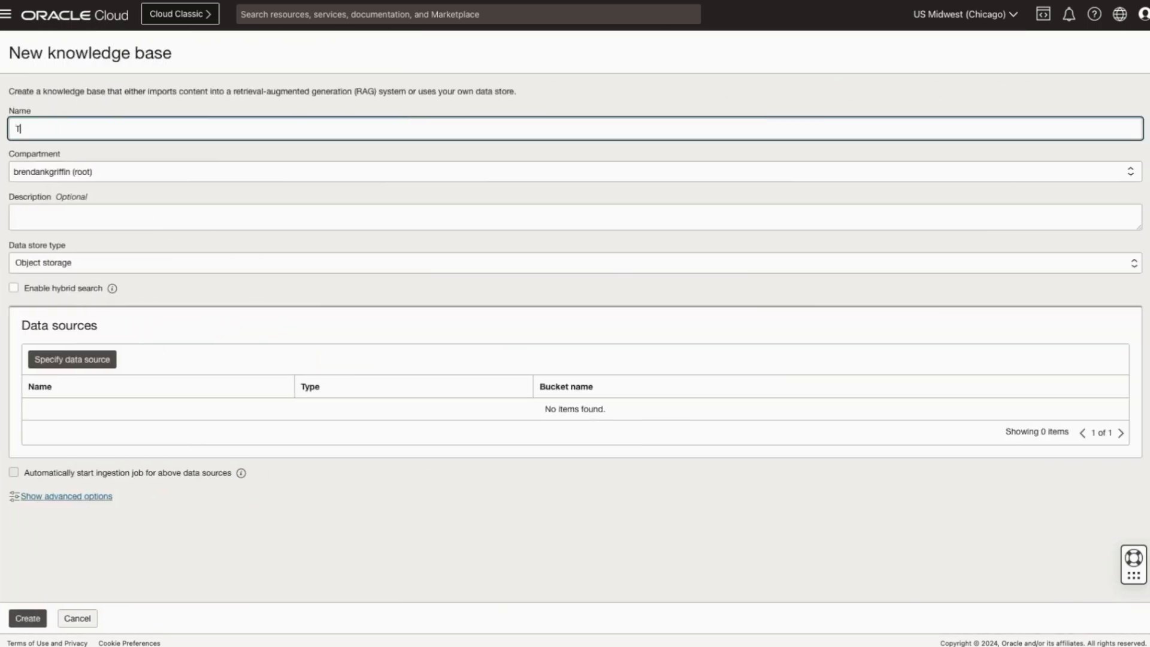
type("ransport KB")
left_click(34, 265)
left_click(34, 265)
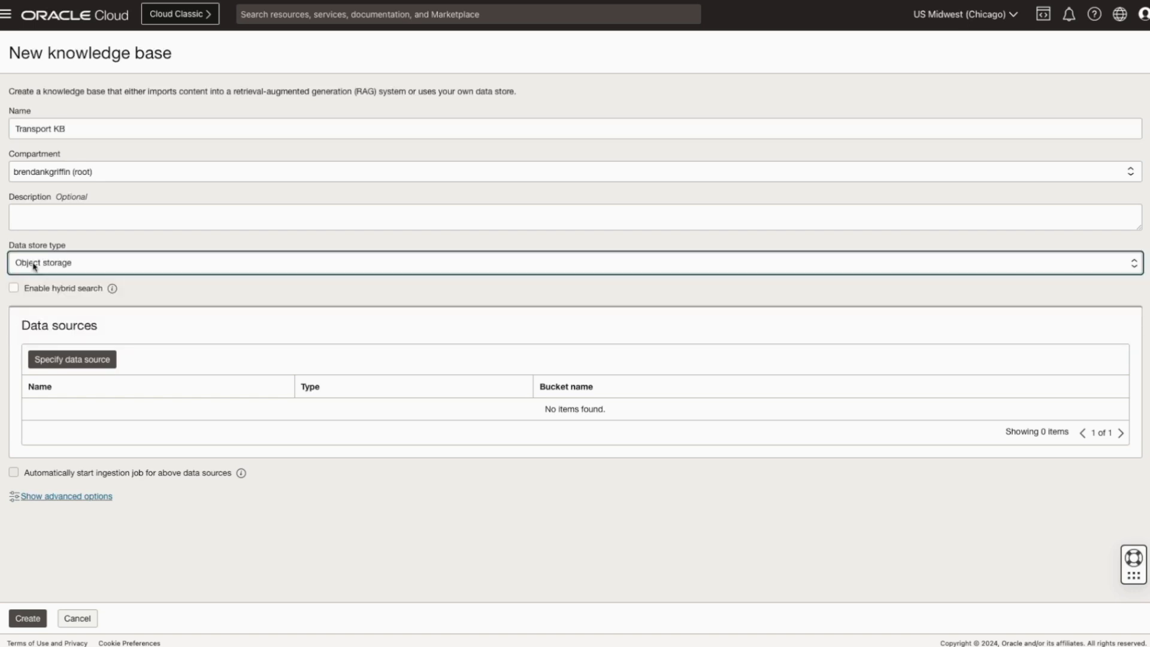
left_click(13, 288)
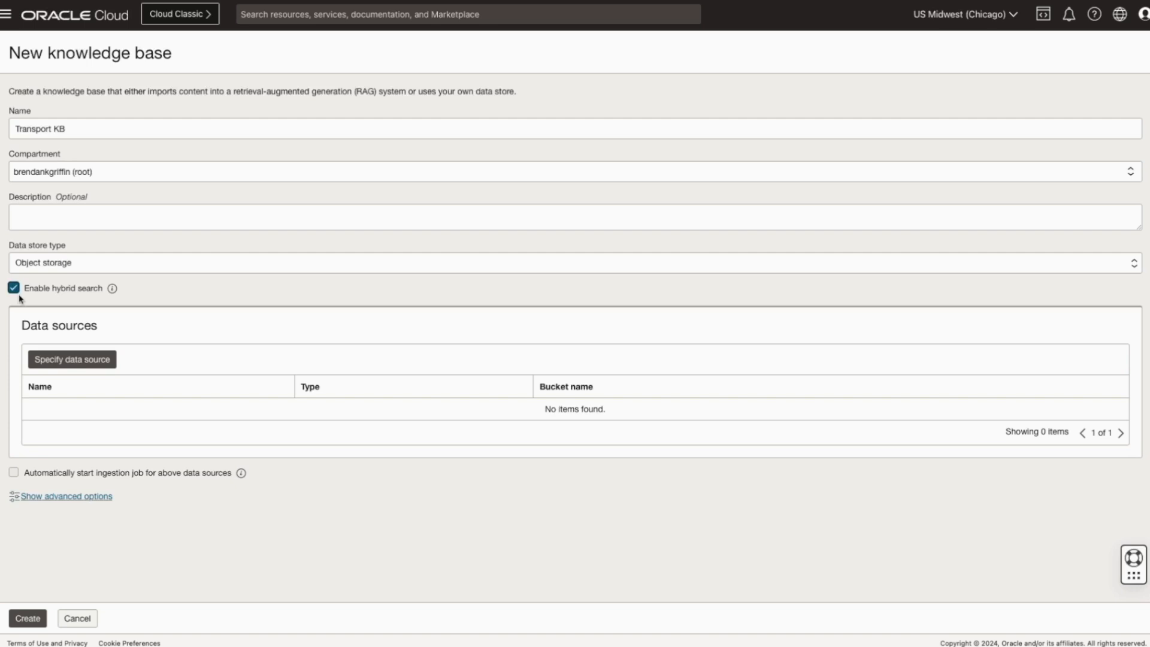
Add a data source named Transport Data Source covering everything in the TransportData bucket, and create the knowledge base.
left_click(68, 361)
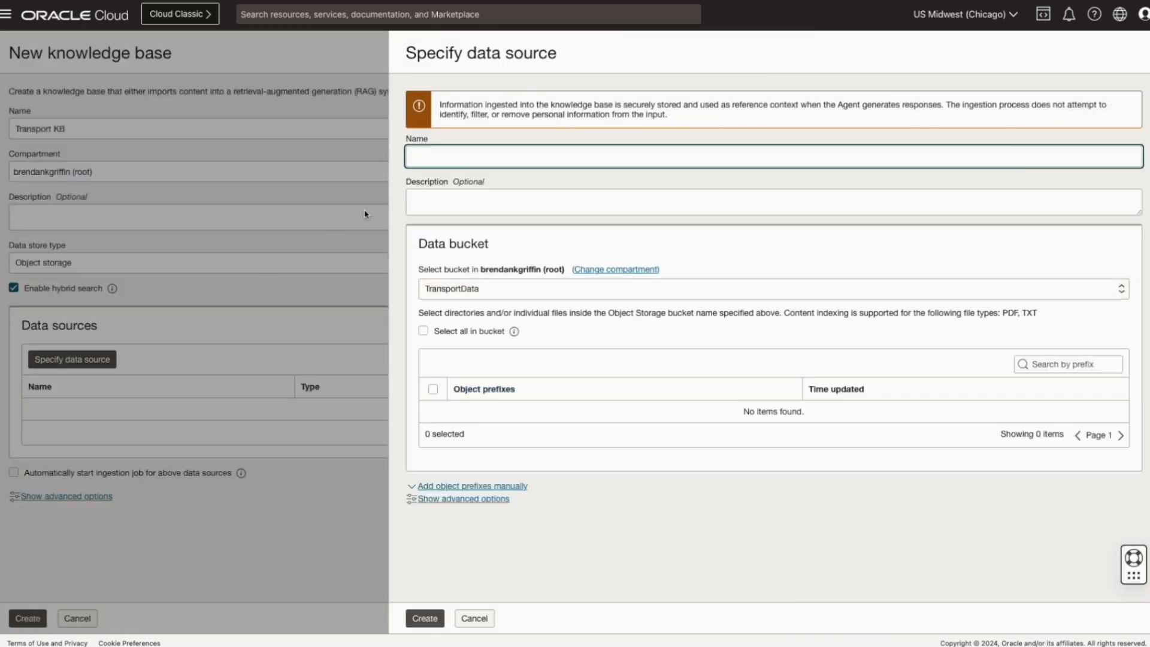
type("Transpo")
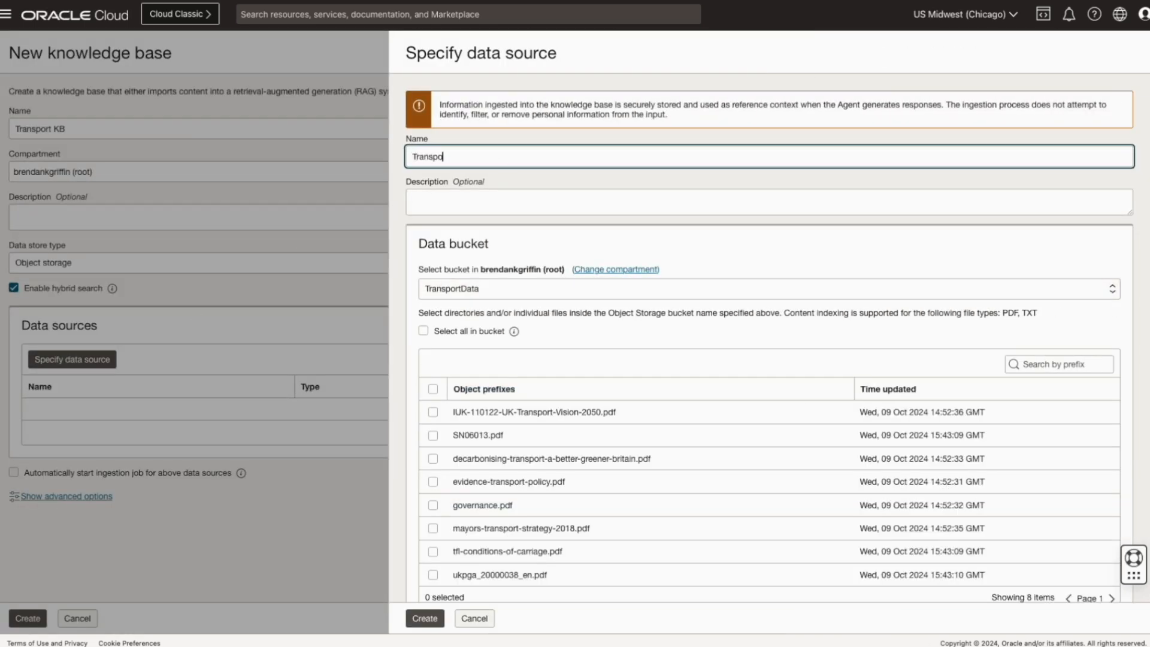
type("rt Data Source")
left_click(508, 290)
left_click(511, 294)
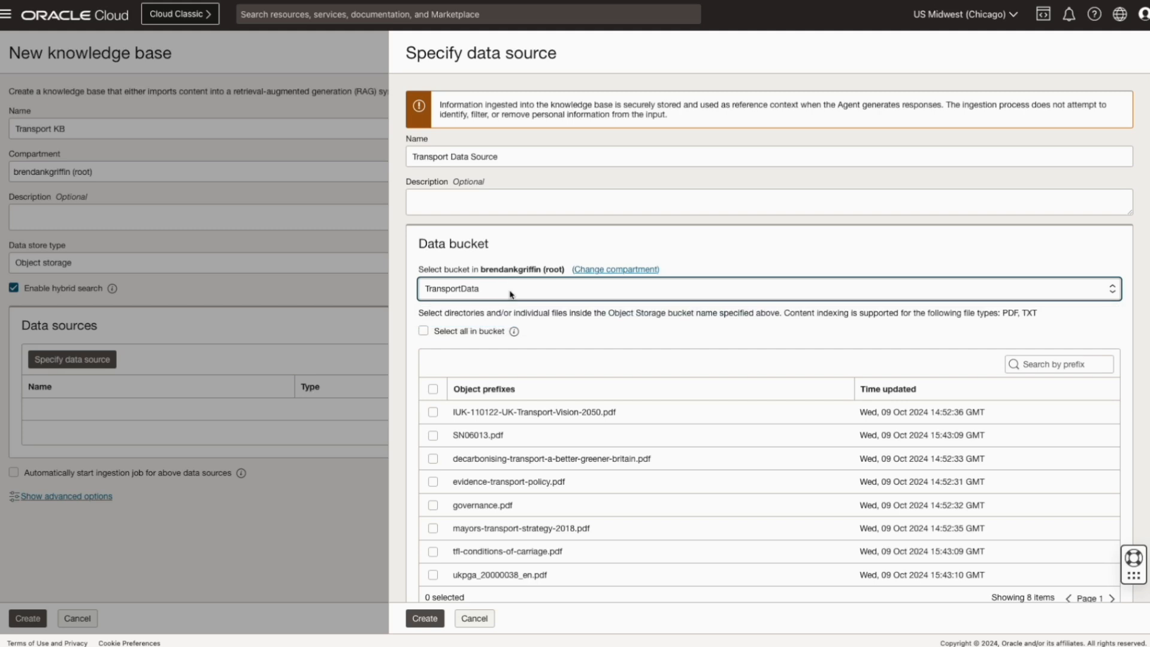
left_click(423, 331)
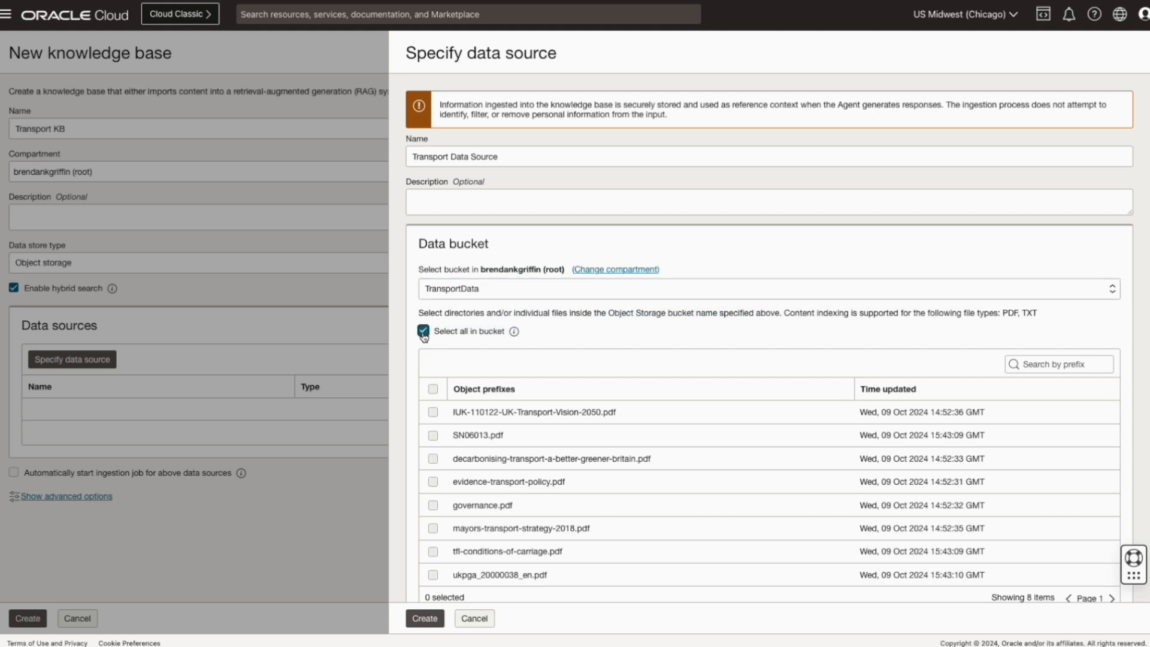
left_click(424, 619)
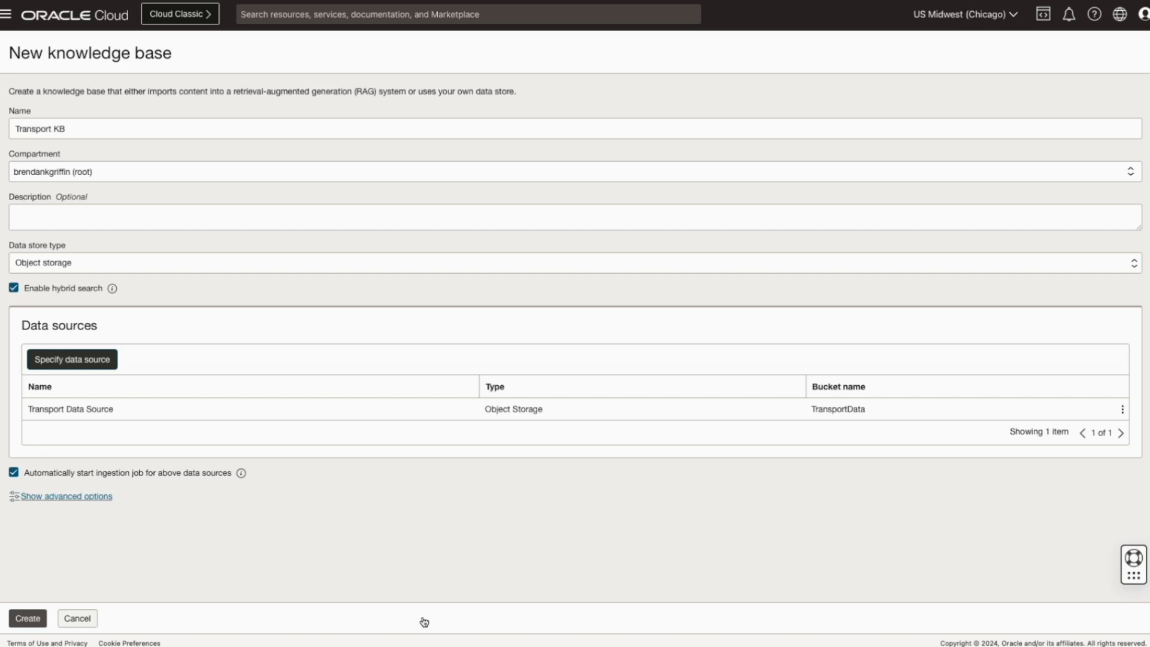
left_click(26, 622)
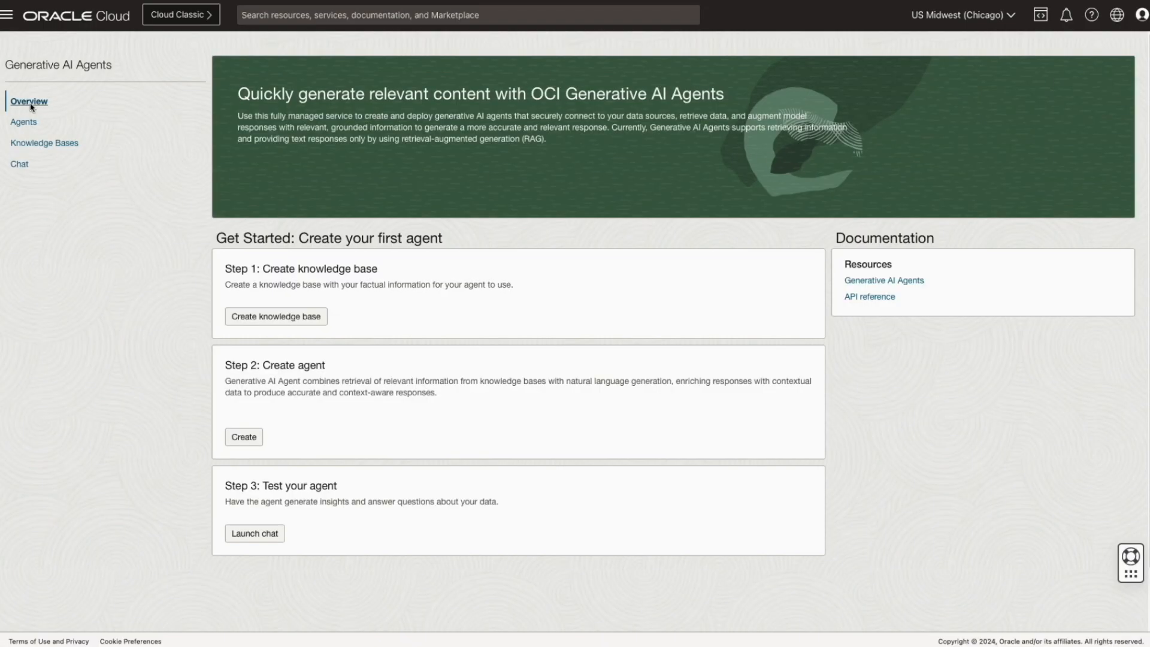
Create an agent named Transport Agent with the welcome message "Hi, how can I help you with your transport related questions?" and the Transport KB knowledge base.
left_click(243, 437)
type("Transport Agent")
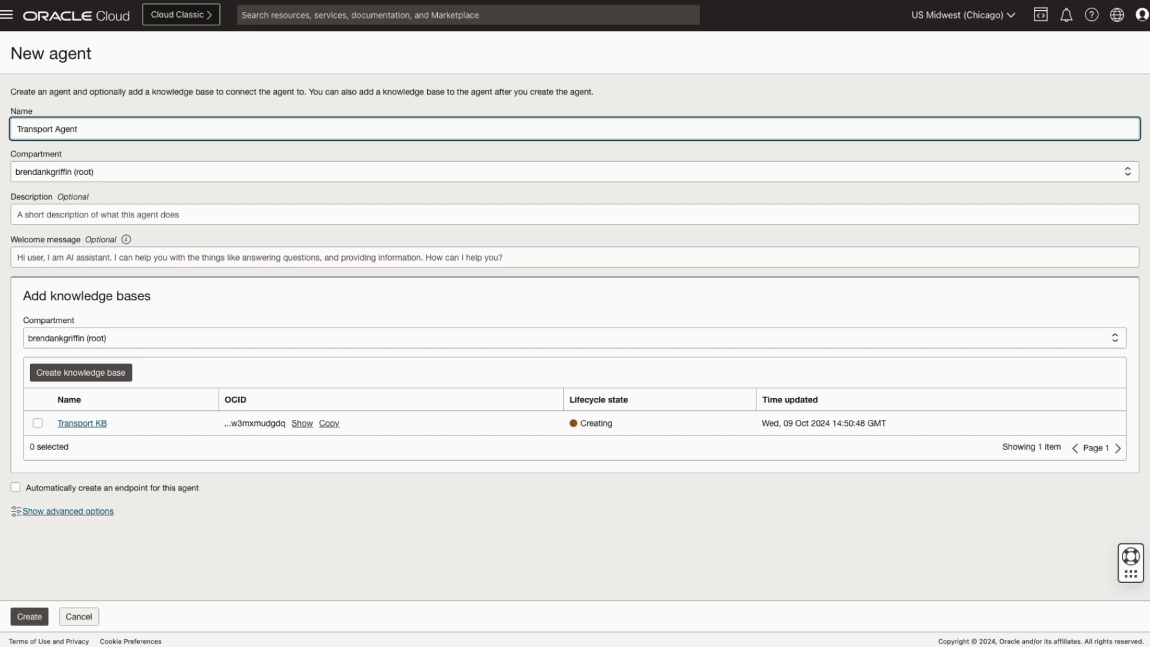
left_click(61, 257)
type("Hi")
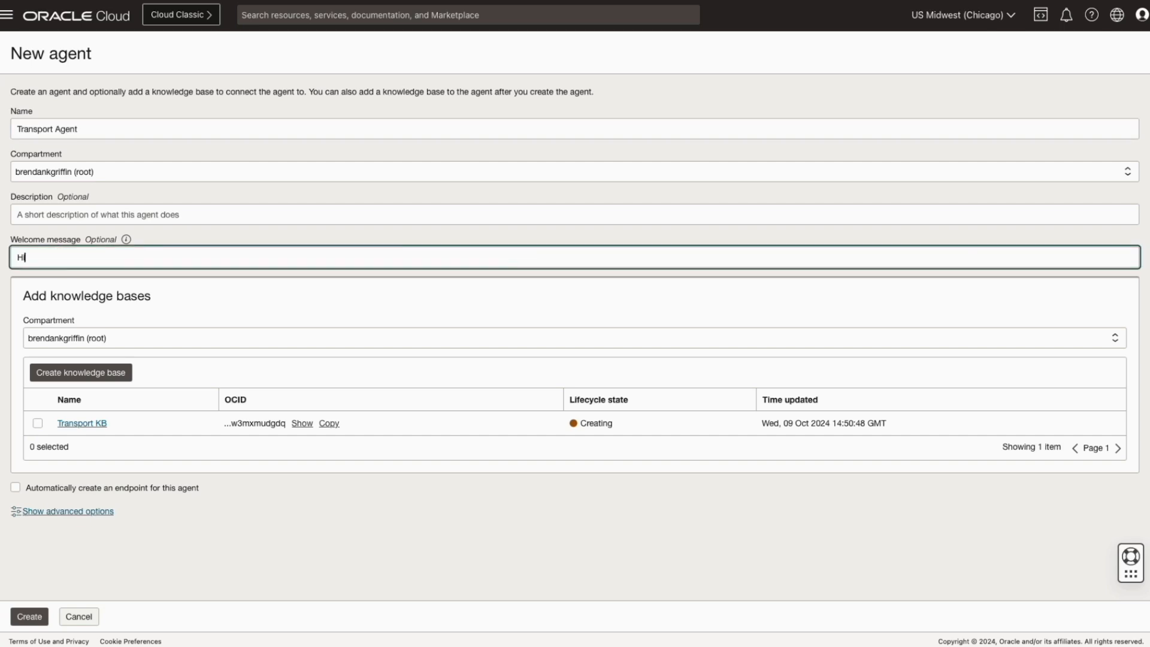
type(", how can I help you with your transport rela")
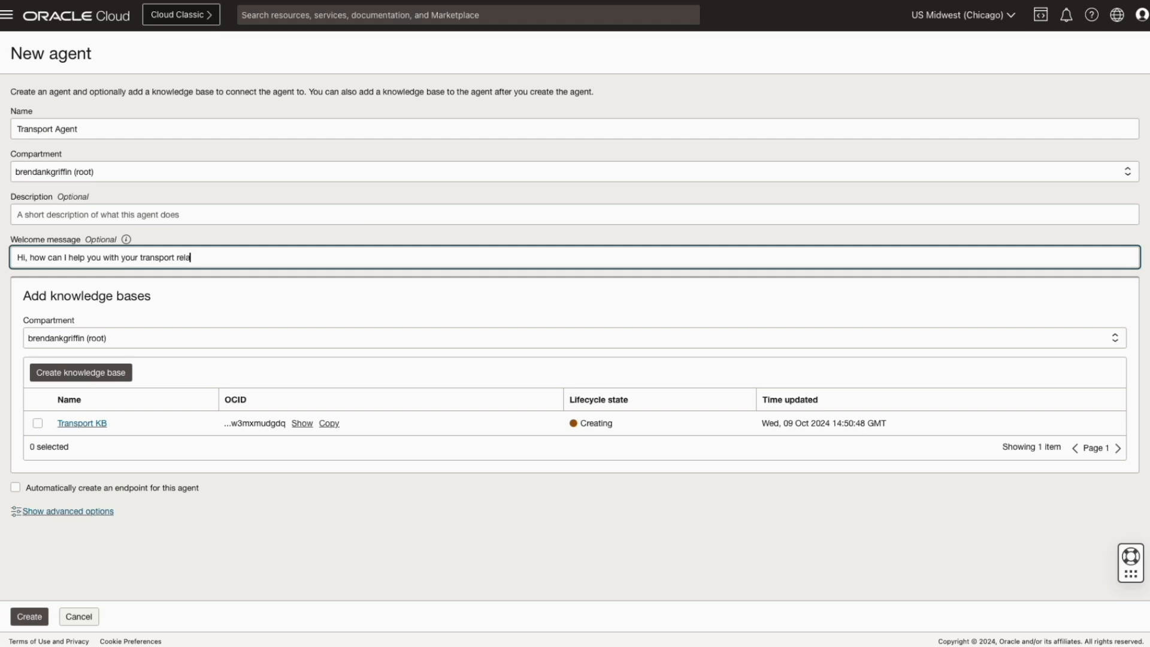
type("ted questions?")
left_click(38, 425)
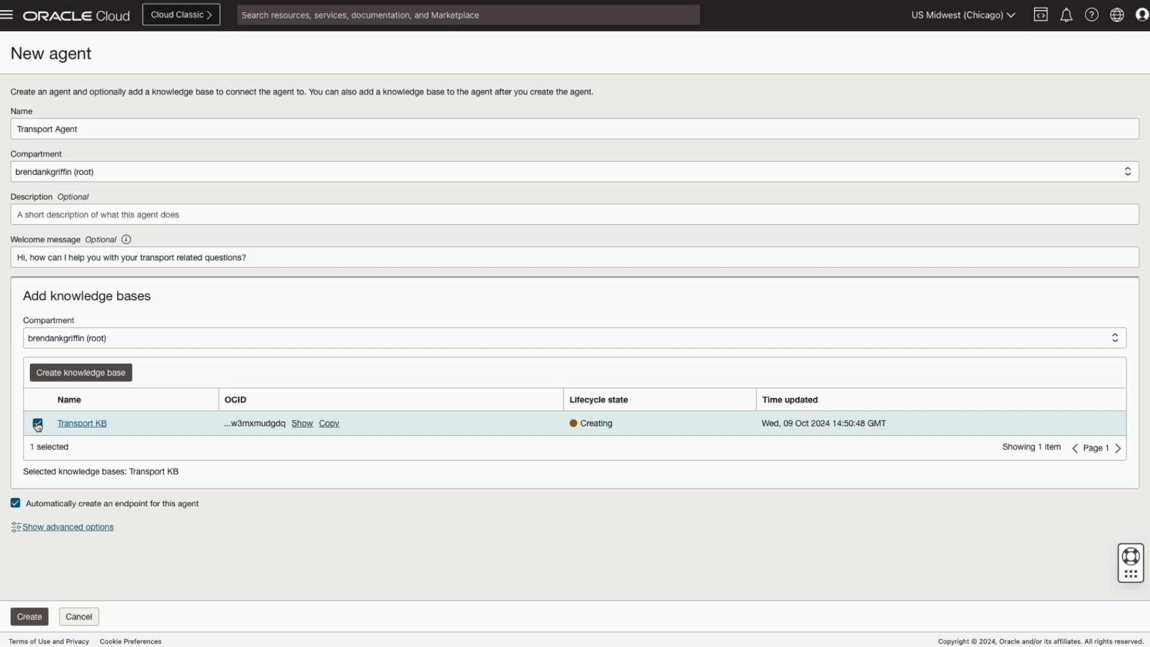
left_click(28, 617)
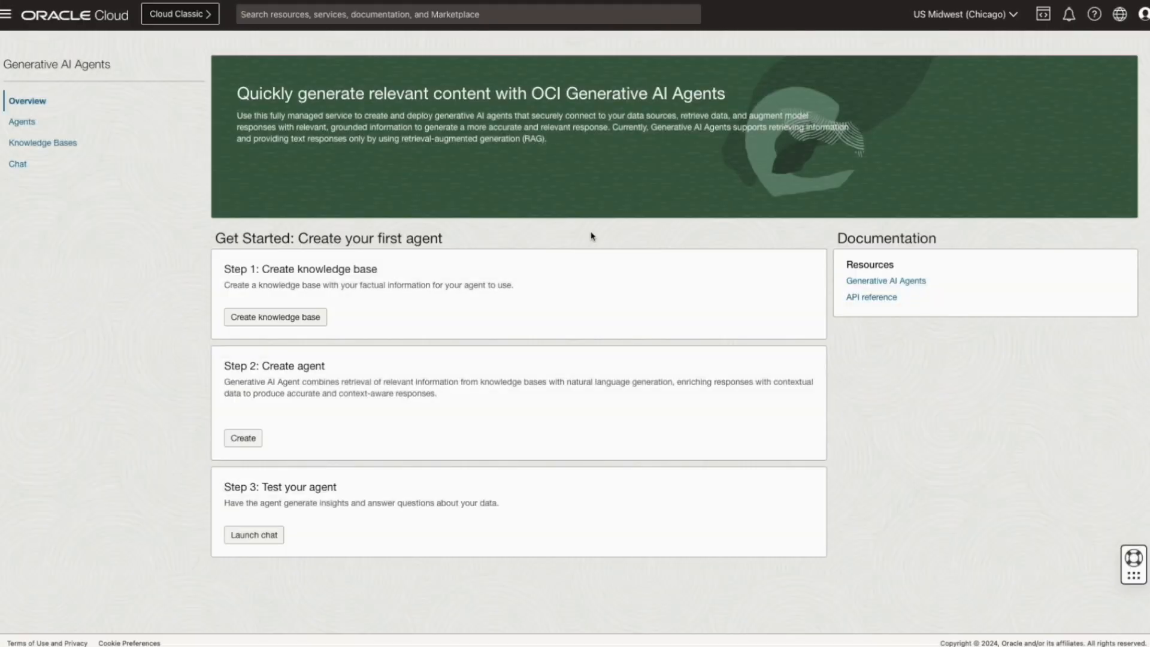
Launch the agent chat with Transport Agent and its endpoint selected.
left_click(260, 542)
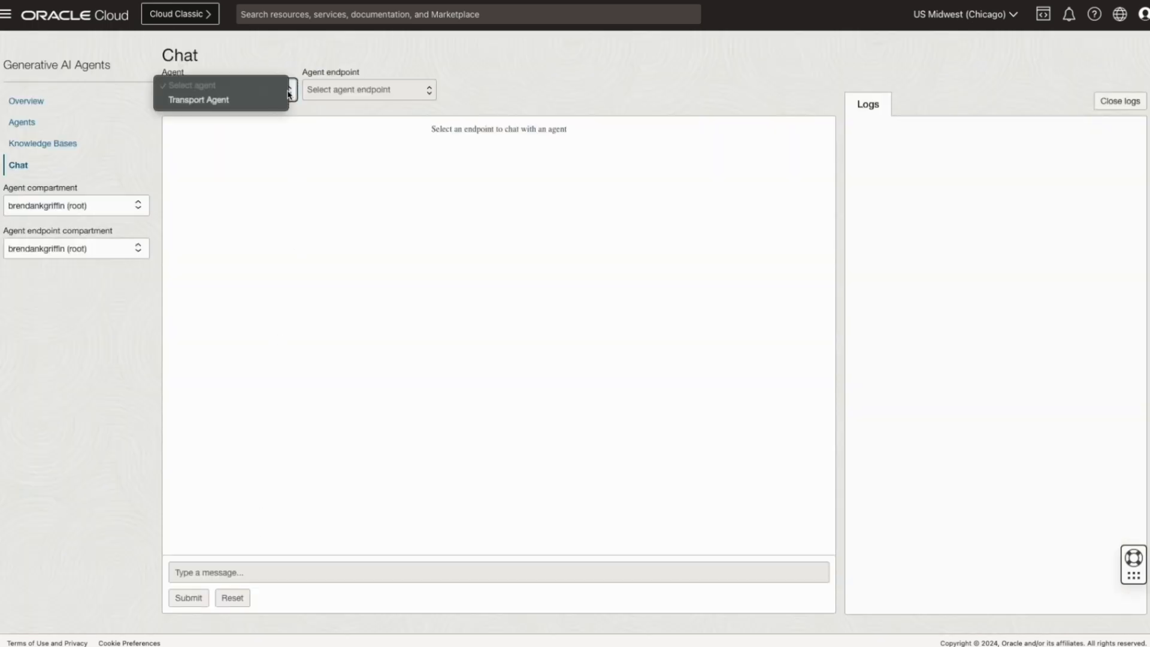
left_click(228, 99)
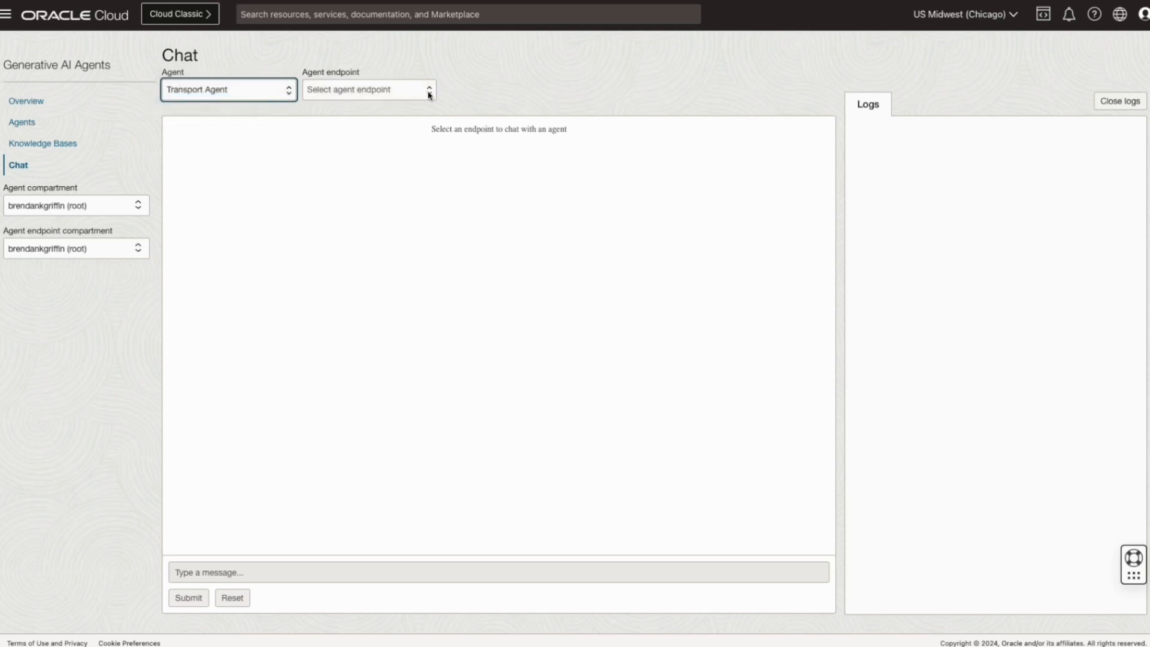
left_click(429, 91)
left_click(405, 100)
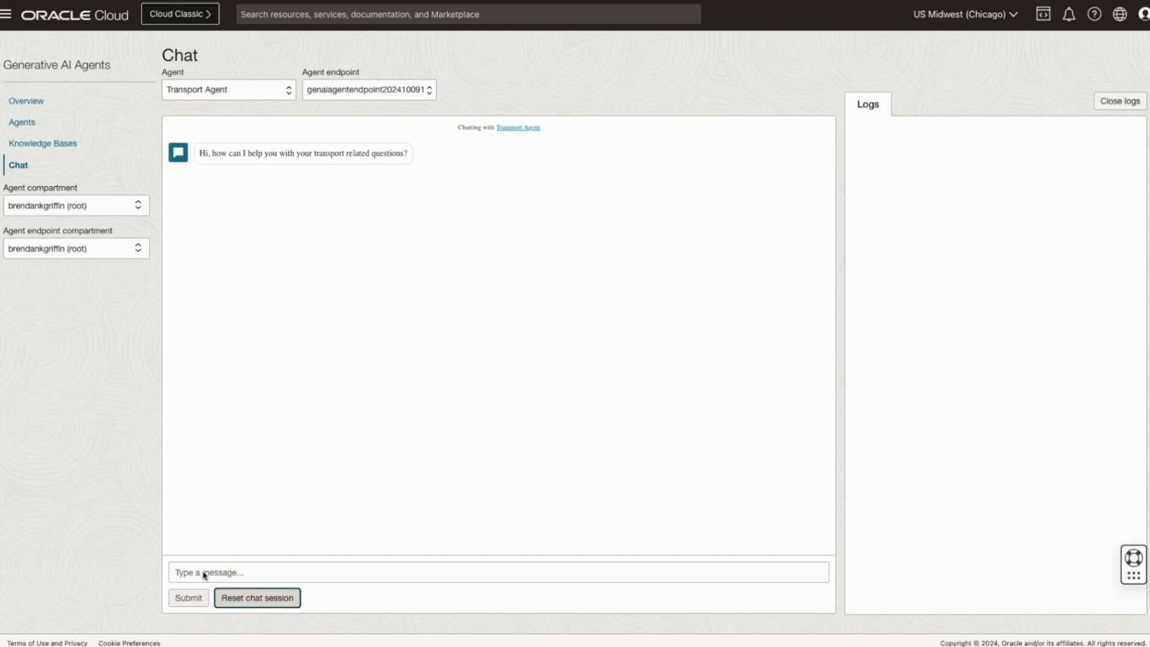
Ask the agent "how do we plan to decarbonise transport?".
left_click(204, 575)
type("how do we plan to decarbonise transport?")
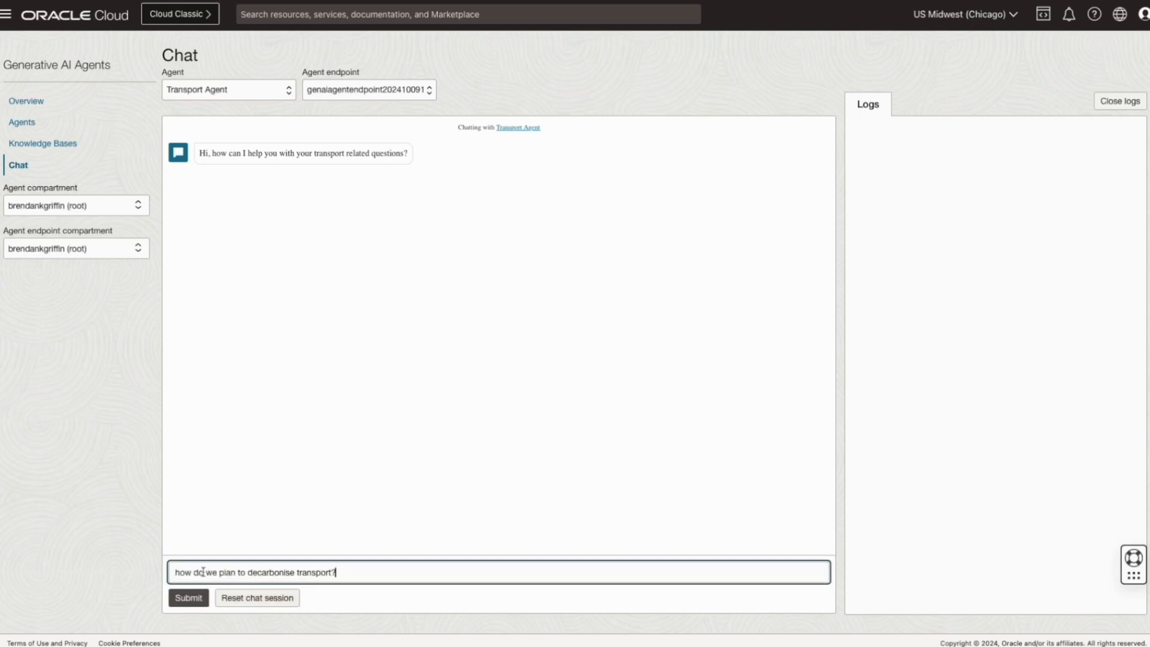
left_click(192, 598)
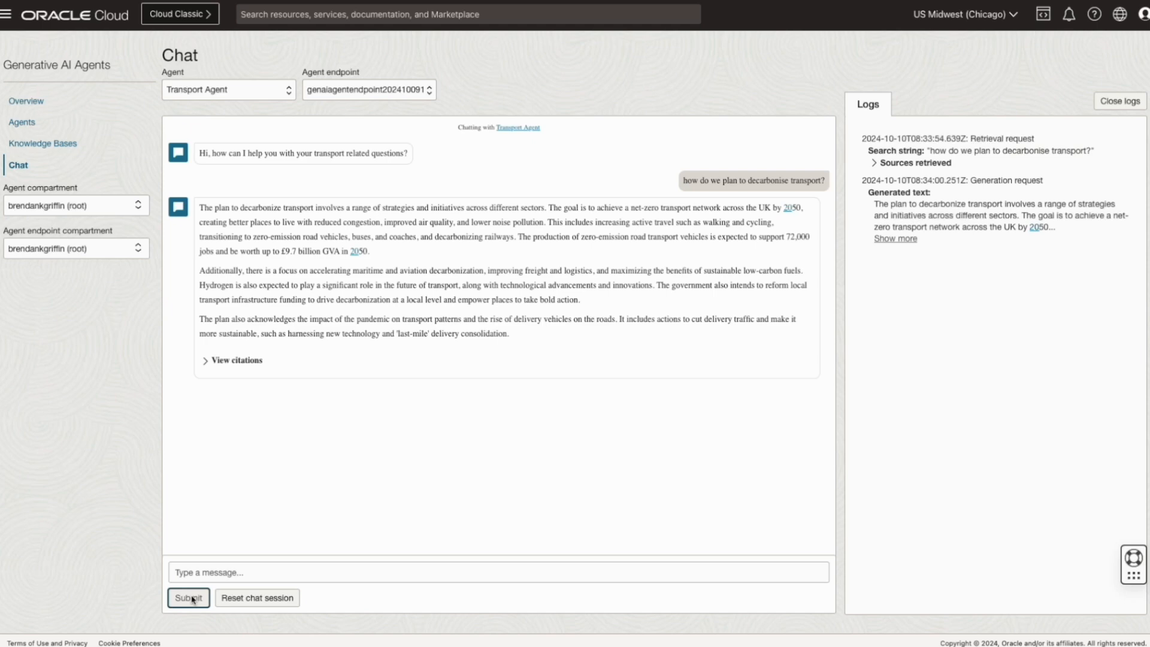
Review the citations and source text behind the agent's decarbonisation answer, then collapse them.
left_click(204, 361)
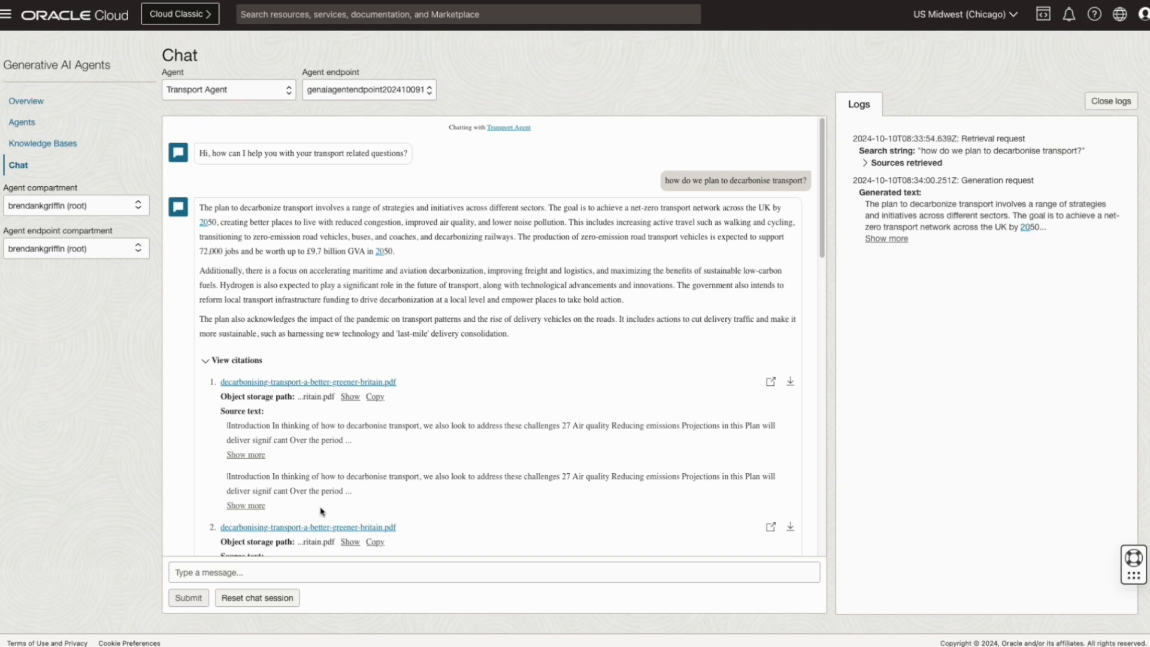
scroll(320, 511, "down", 5)
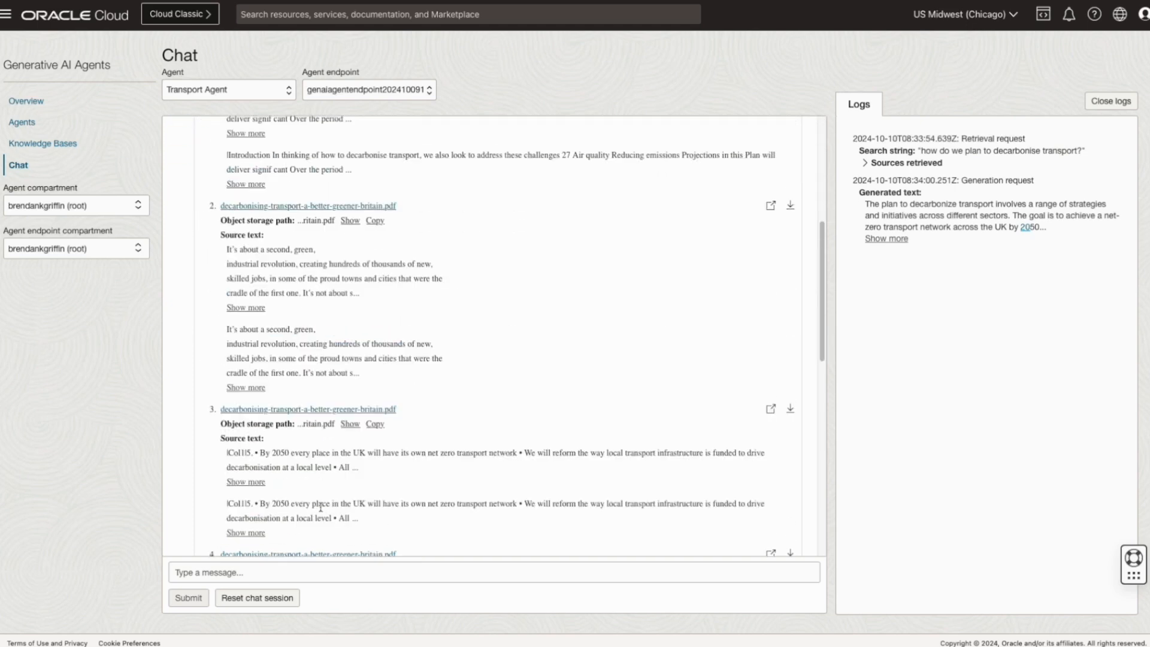
scroll(320, 508, "up", 10)
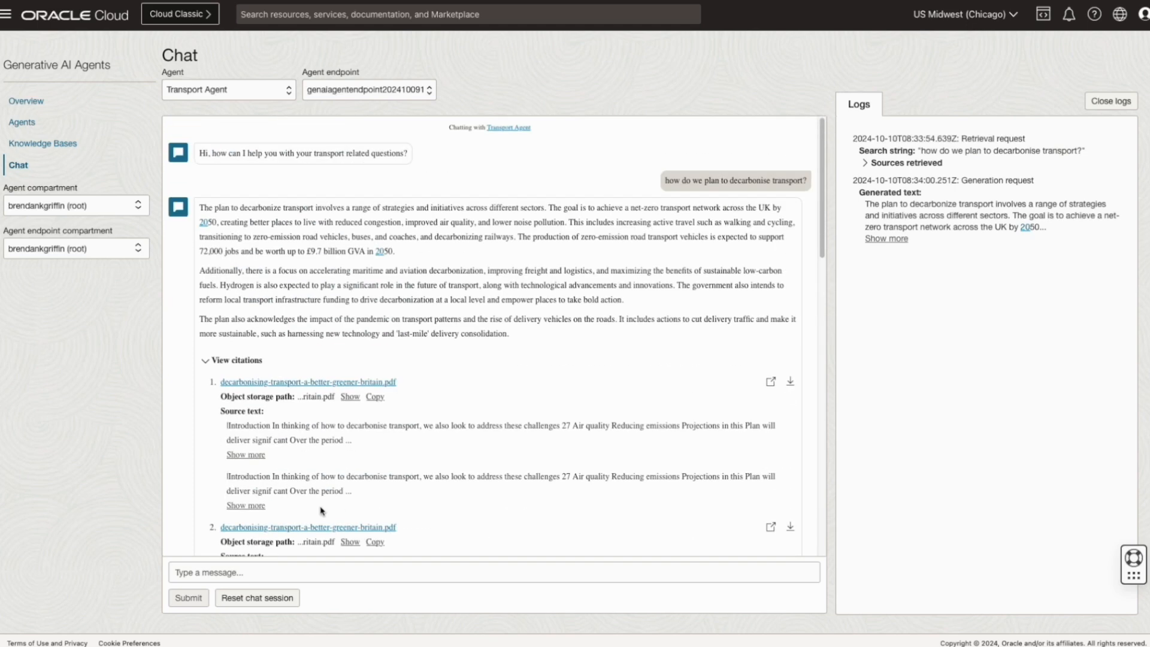
left_click(208, 362)
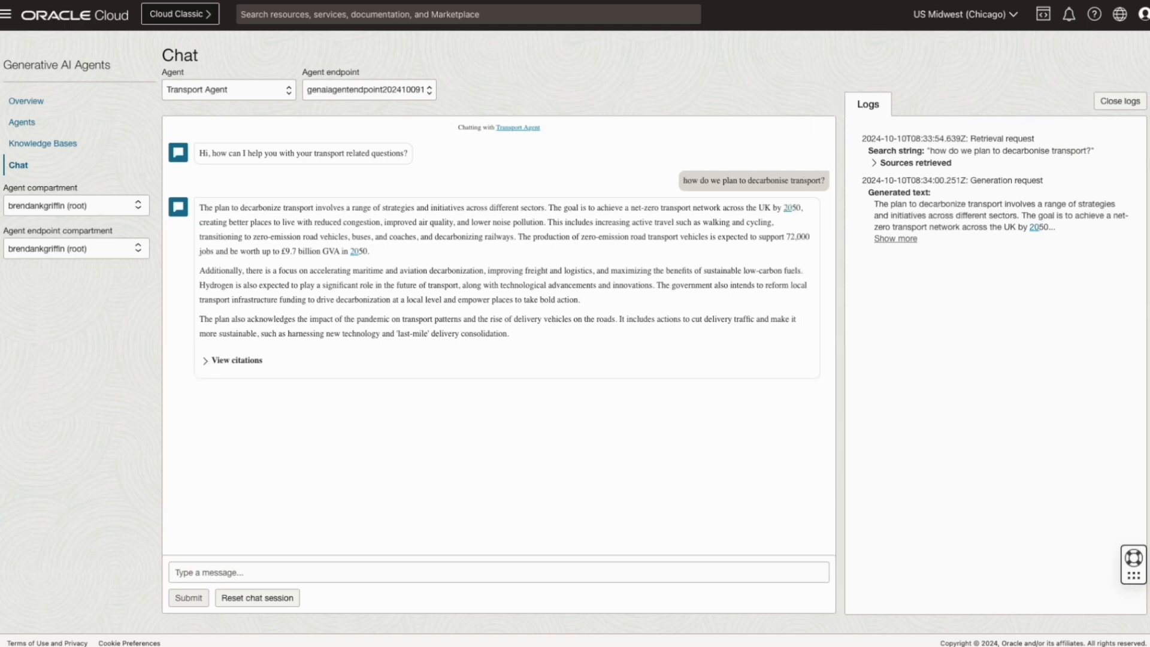
Ask the agent the follow-up "how will this affect birmingham?" and expand the citations of its answer.
left_click(197, 575)
type("how will this affect birmingham?")
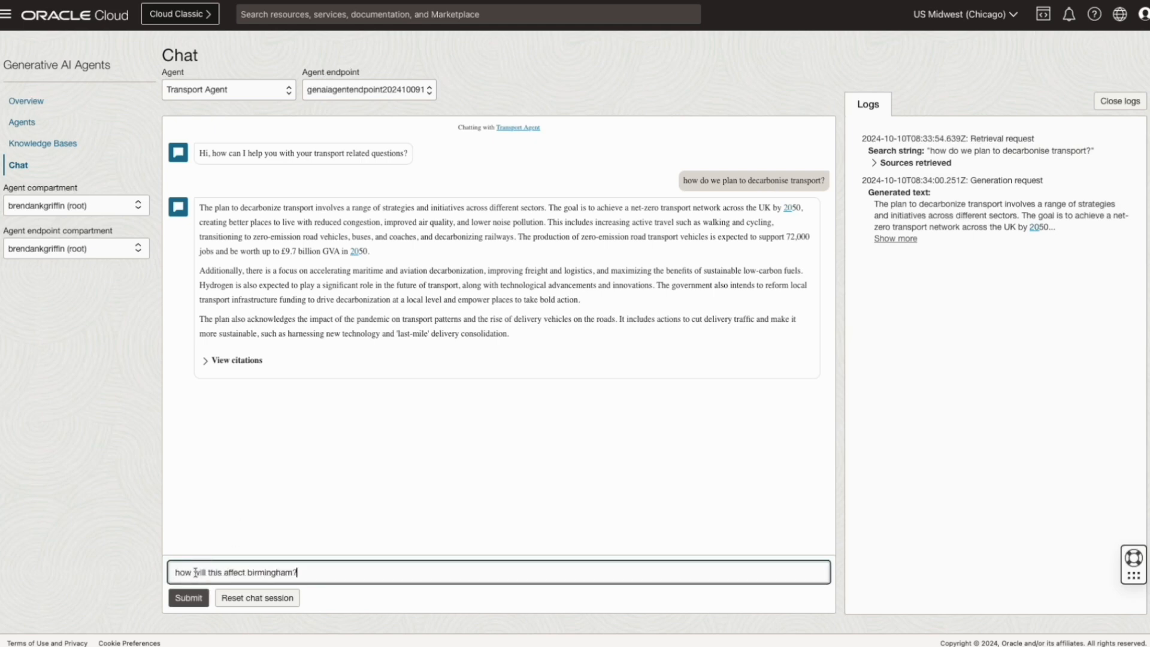
key("Return")
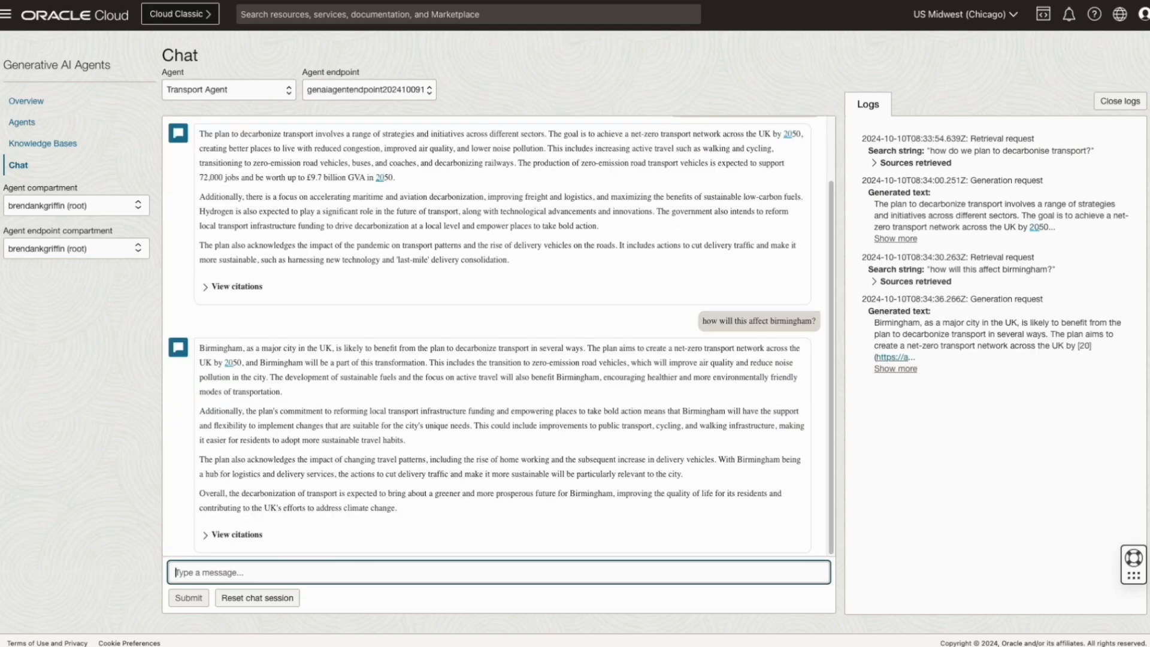
left_click(207, 535)
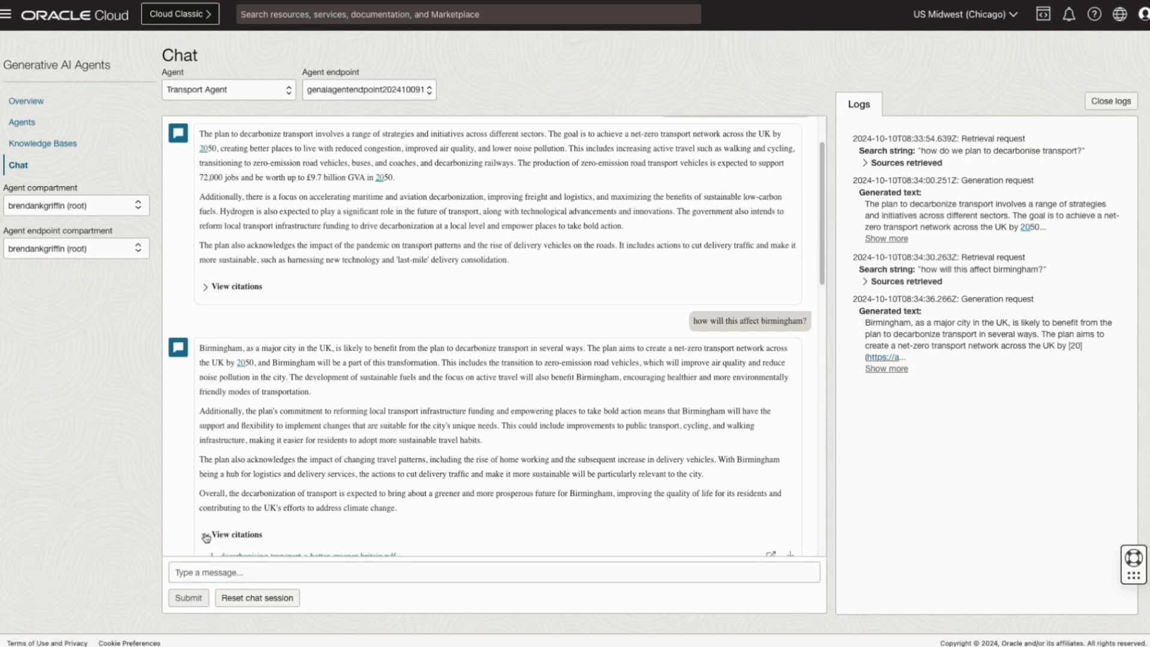
Review the citations and source text behind the agent's Birmingham answer.
scroll(388, 456, "down", 3)
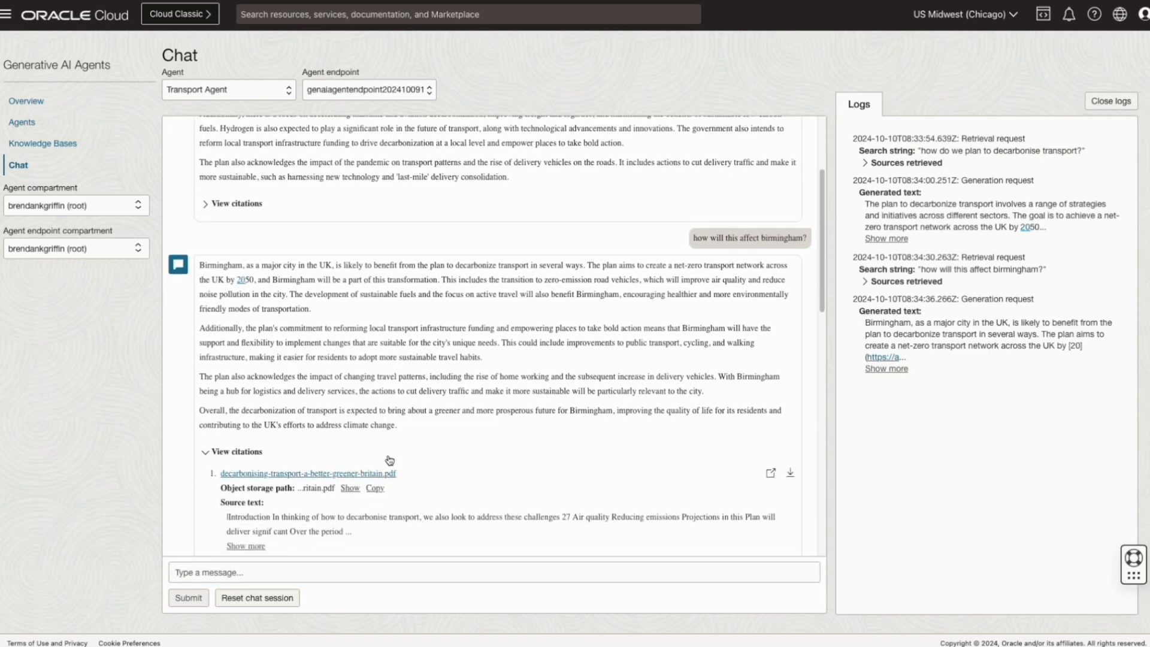
scroll(388, 460, "down", 1)
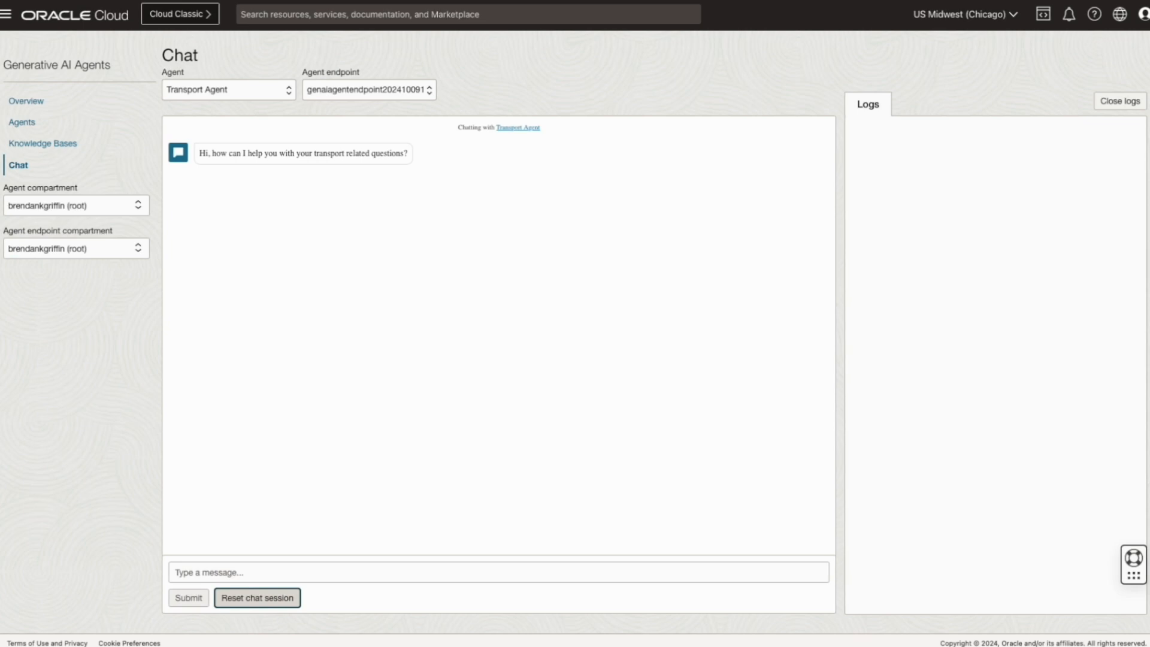
Ask the agent "what are the current challenges with uk transport infrastructure?" in the fresh chat session.
left_click(211, 570)
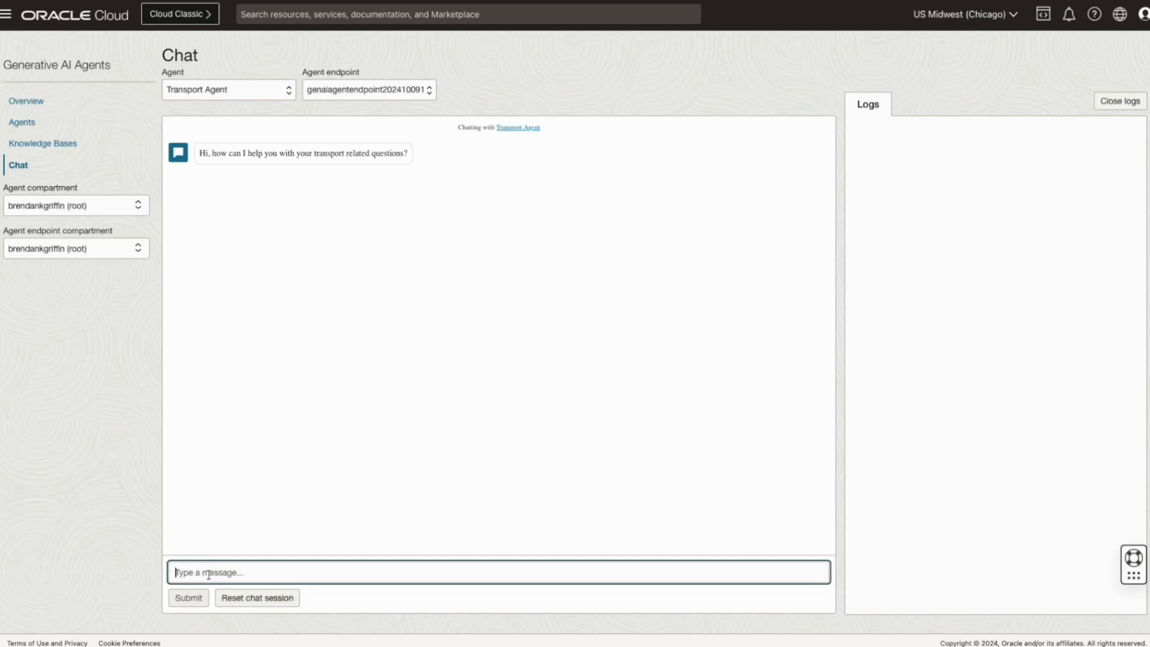
type("what are the current challenges with uk transport infrastructure?")
key("Return")
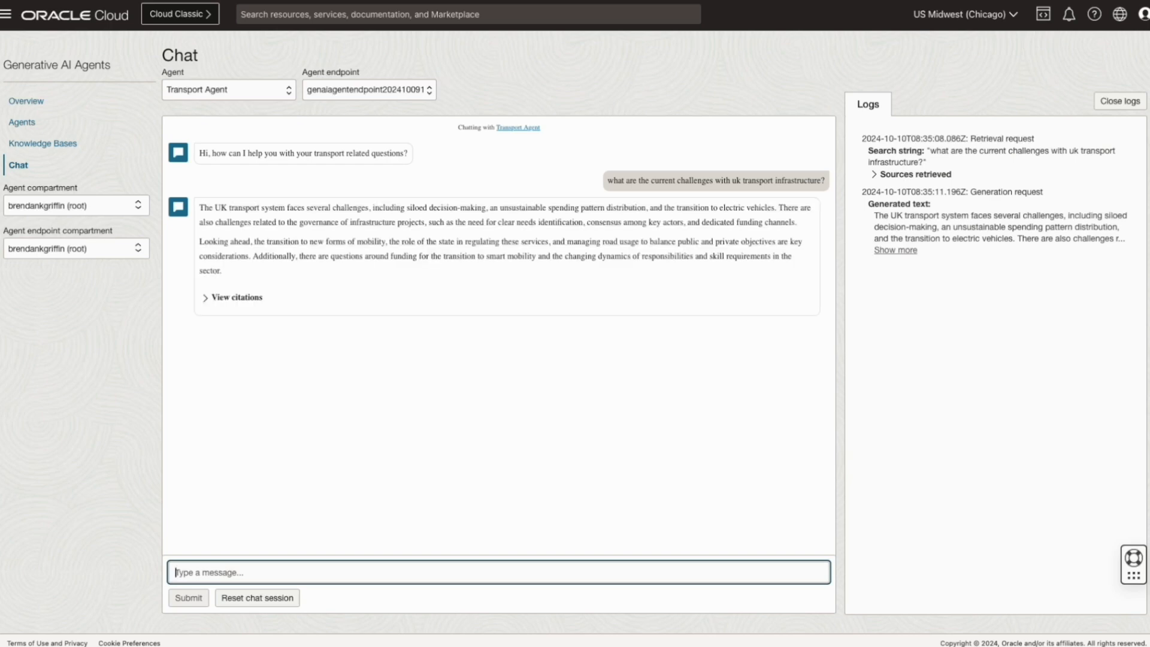
Expand the citations of the infrastructure challenges answer and review the source text of each cited document.
left_click(207, 301)
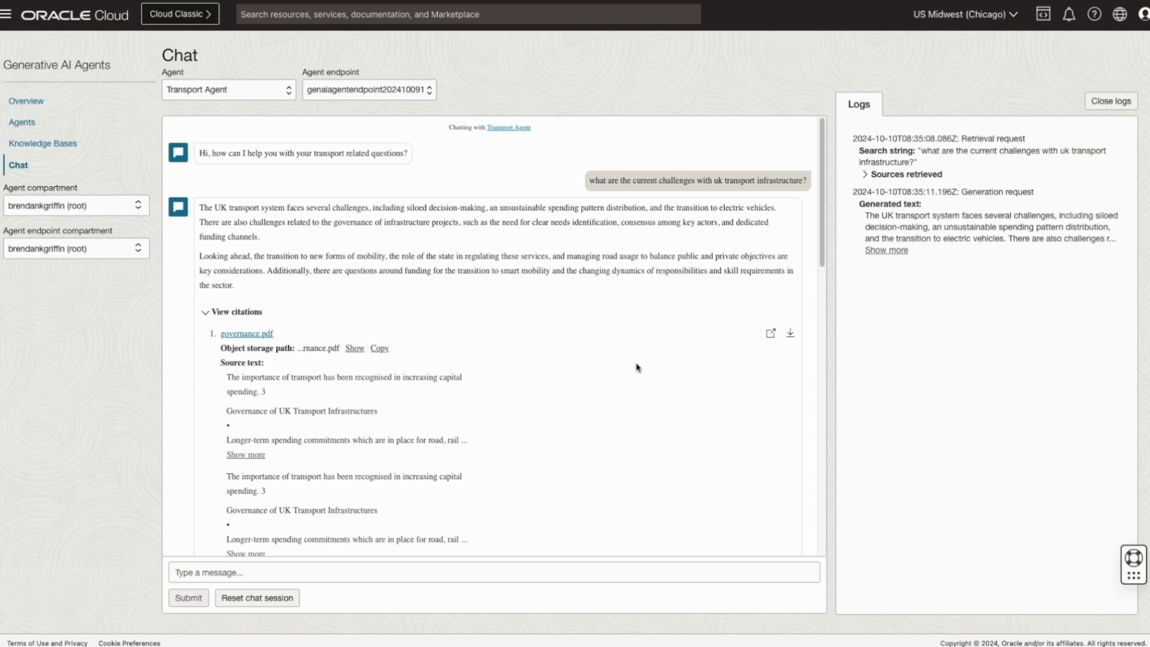
scroll(637, 368, "down", 6)
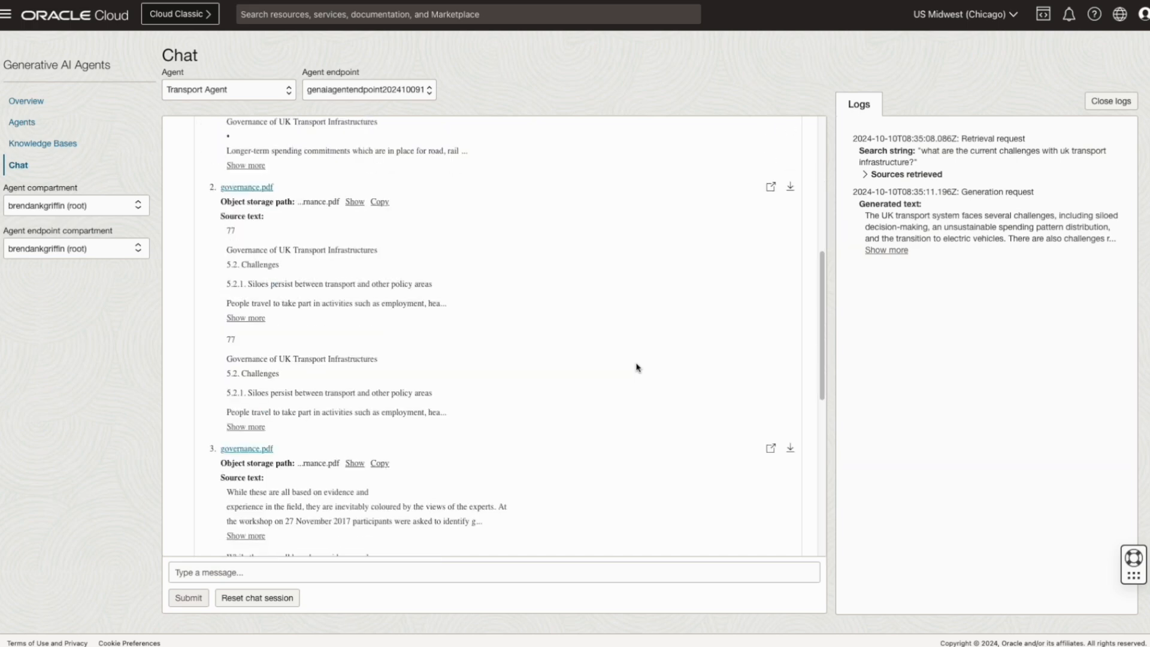
scroll(636, 368, "down", 2)
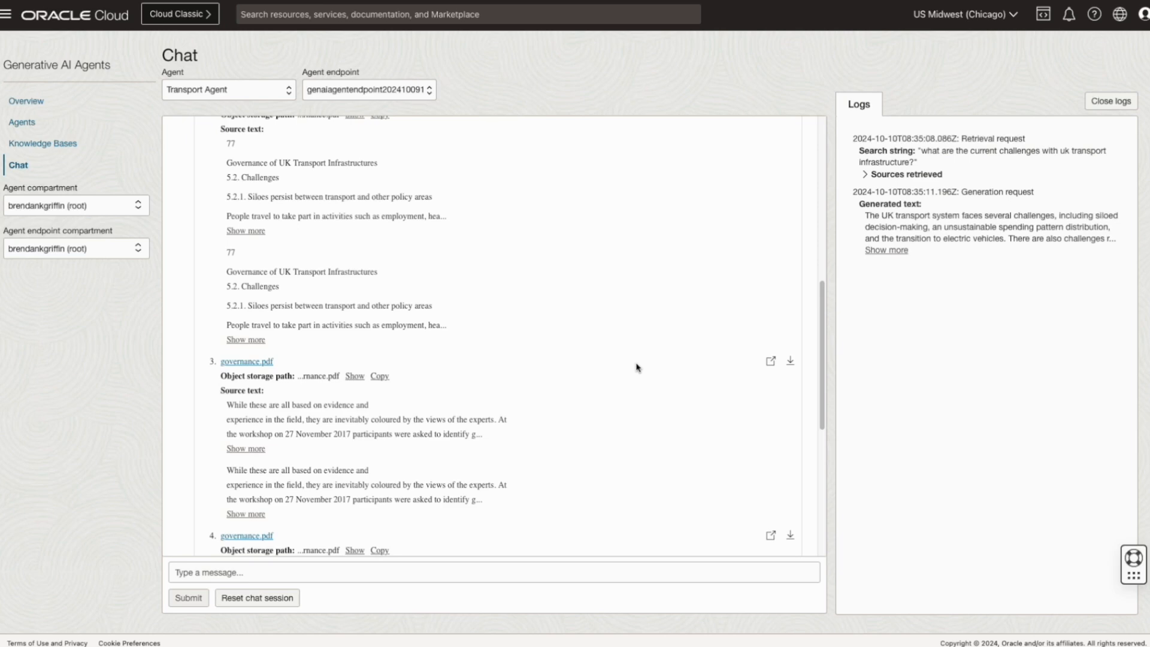
scroll(637, 367, "down", 1)
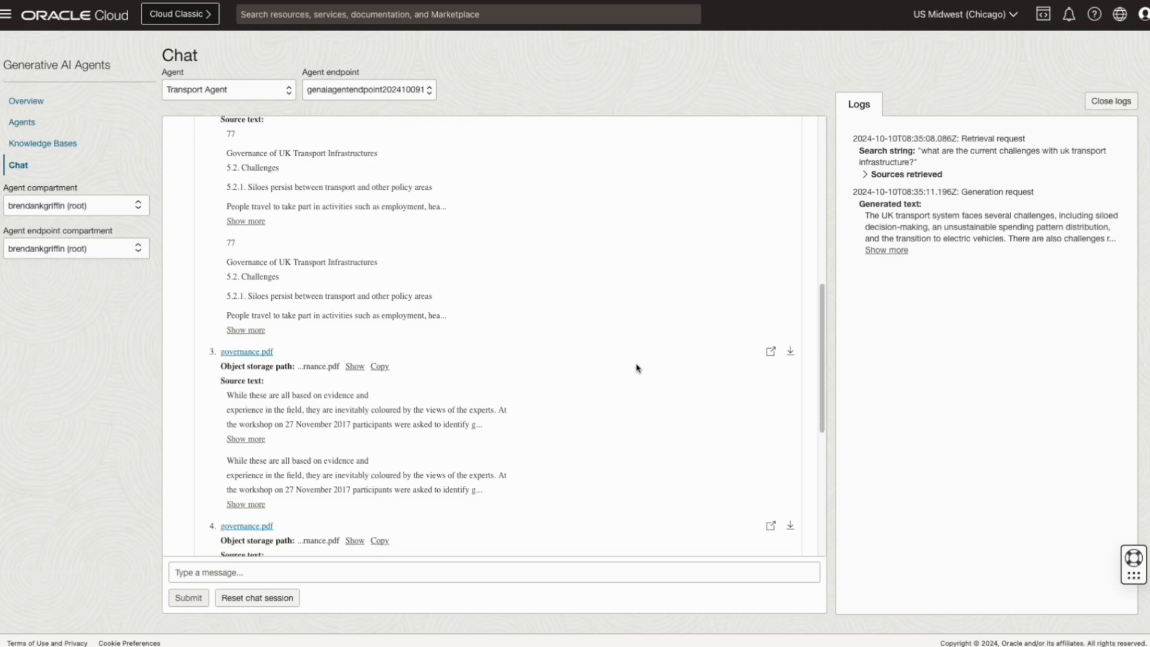